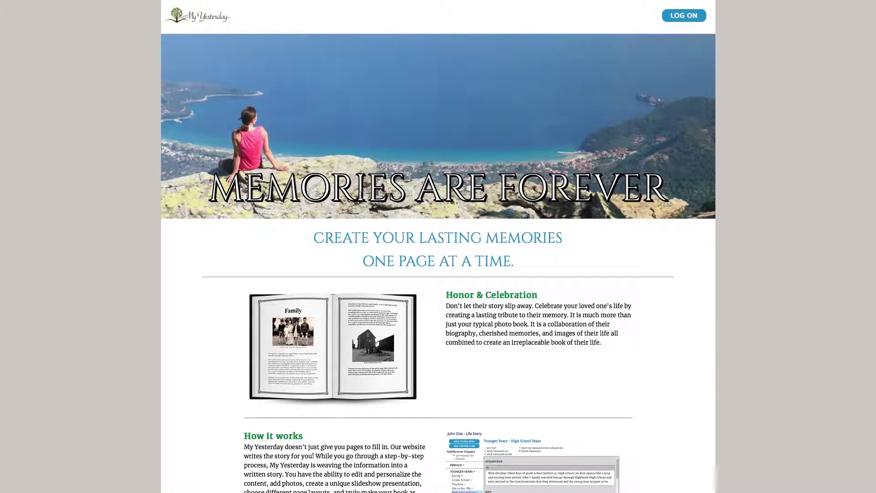
Sign in to My Yesterday with the account's user name and password
click(684, 16)
click(637, 49)
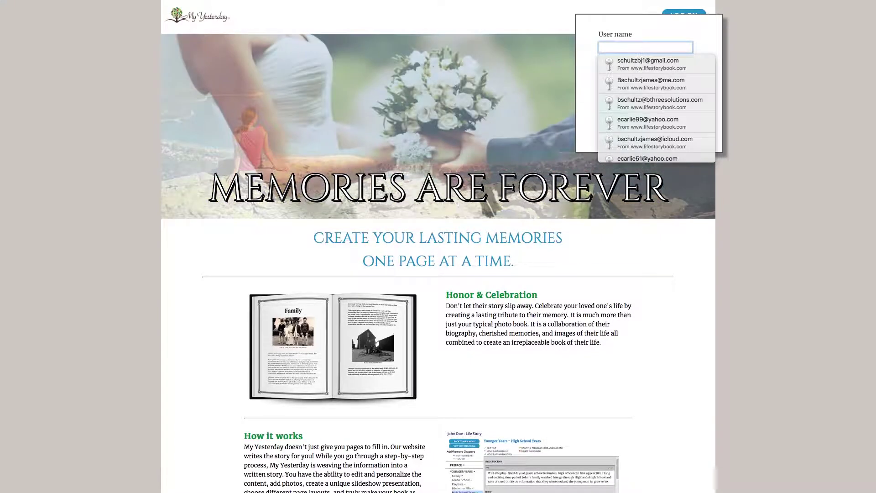
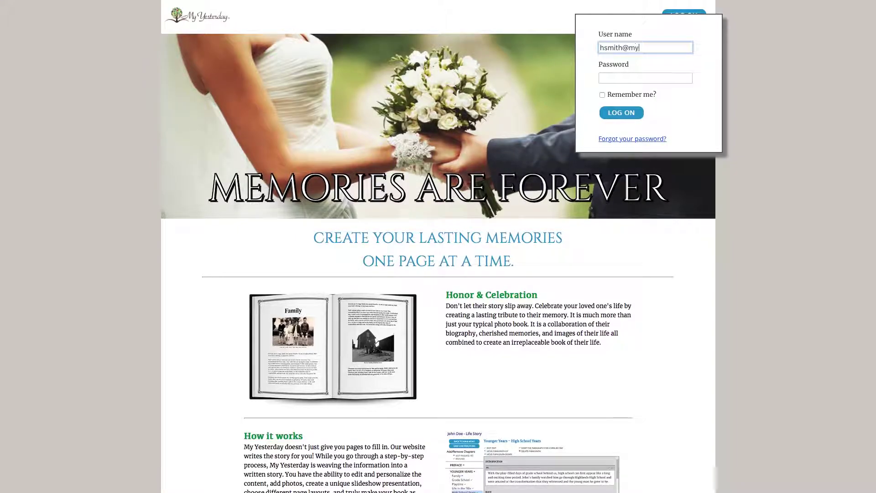
key(Tab)
text(pa)
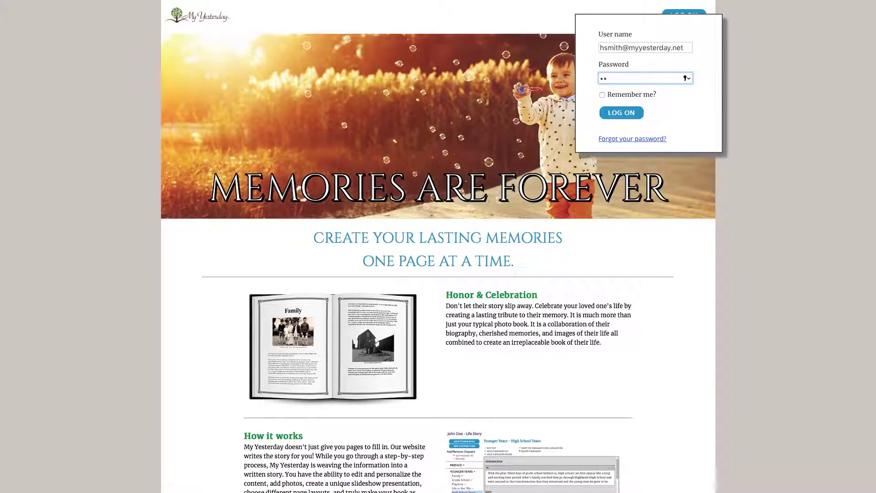
text(ssword)
key(Return)
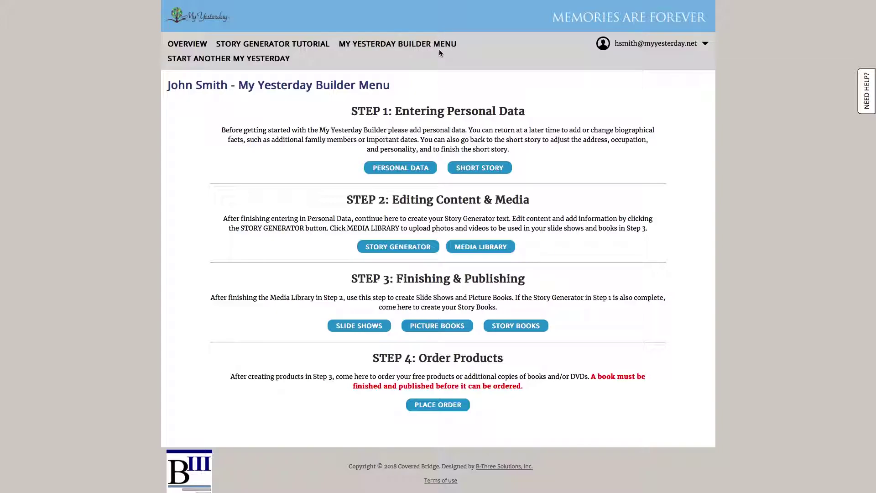
click(423, 48)
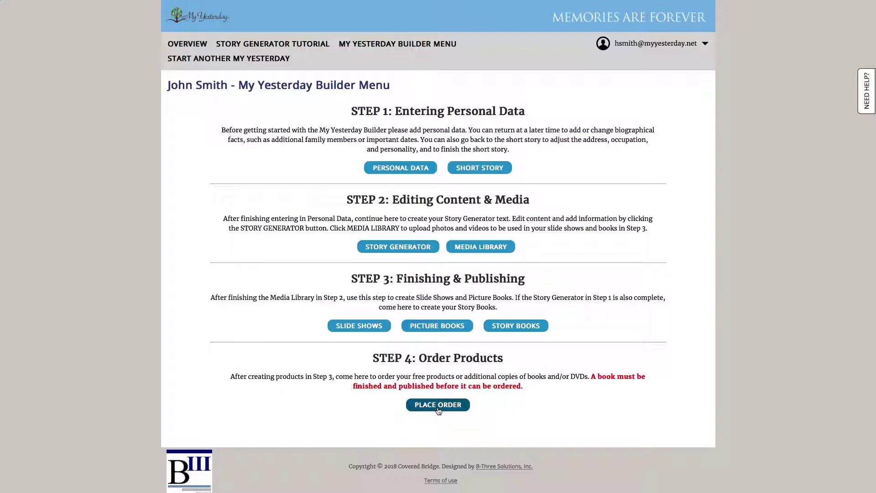
Open the Place Order page and start adding a Portrait Book item
click(438, 410)
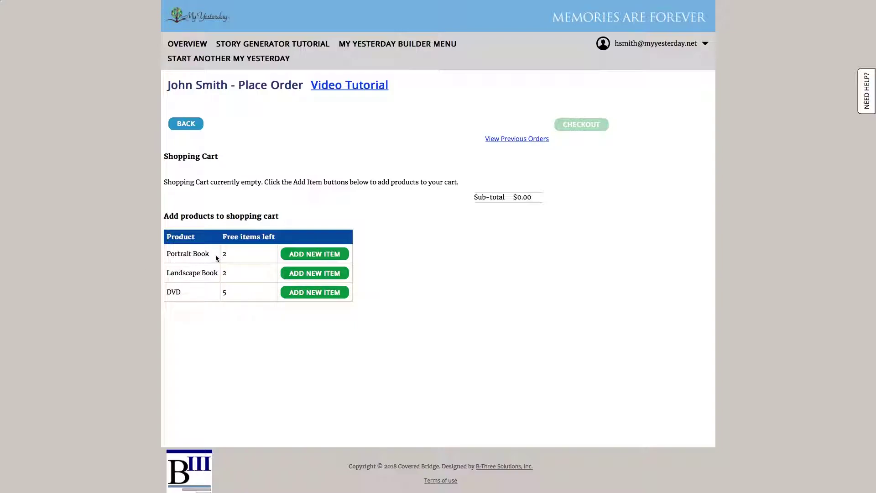
click(301, 254)
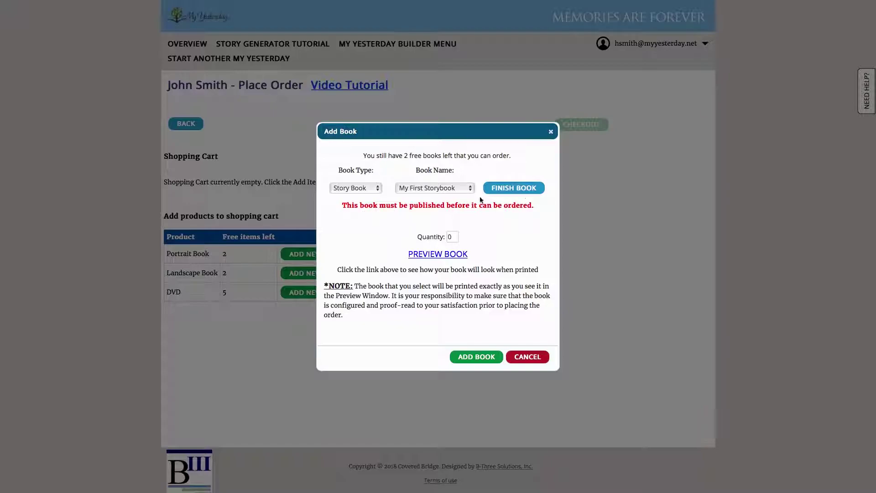
Choose My Storybook Demo as the book, set quantity 5, and add it to the cart
click(462, 191)
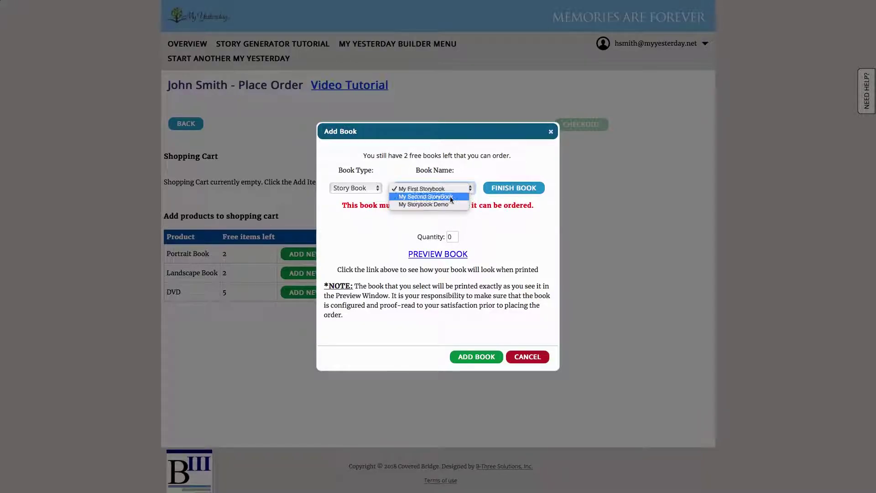
click(467, 216)
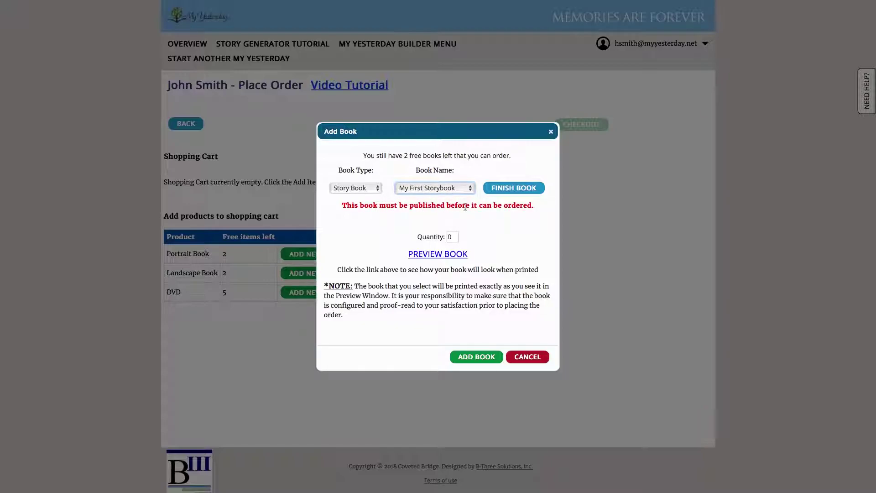
click(466, 192)
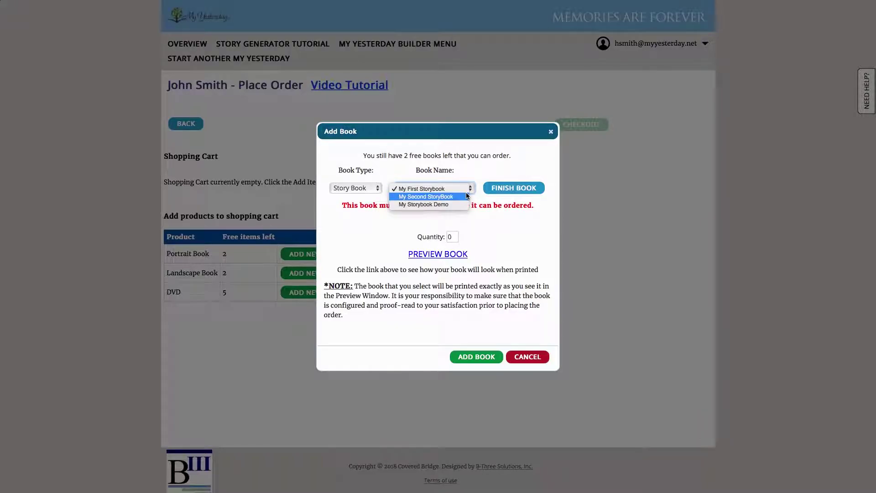
key(Escape)
key(Down)
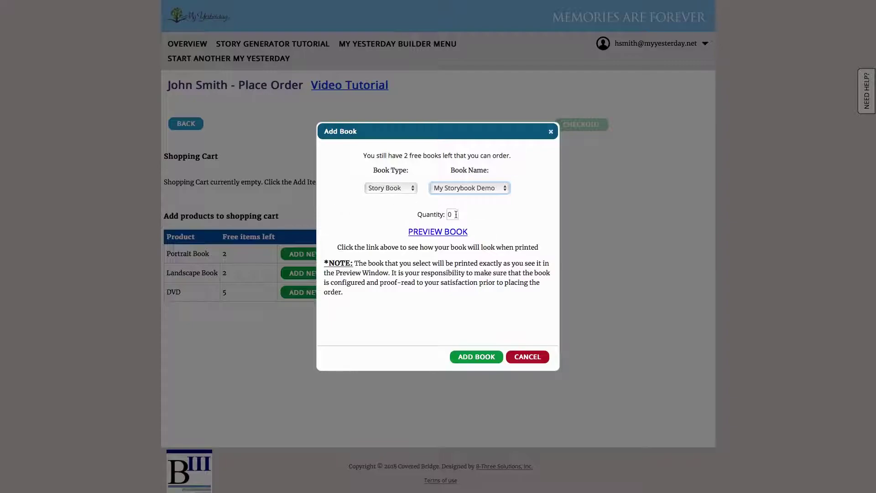
key(Tab)
text(5)
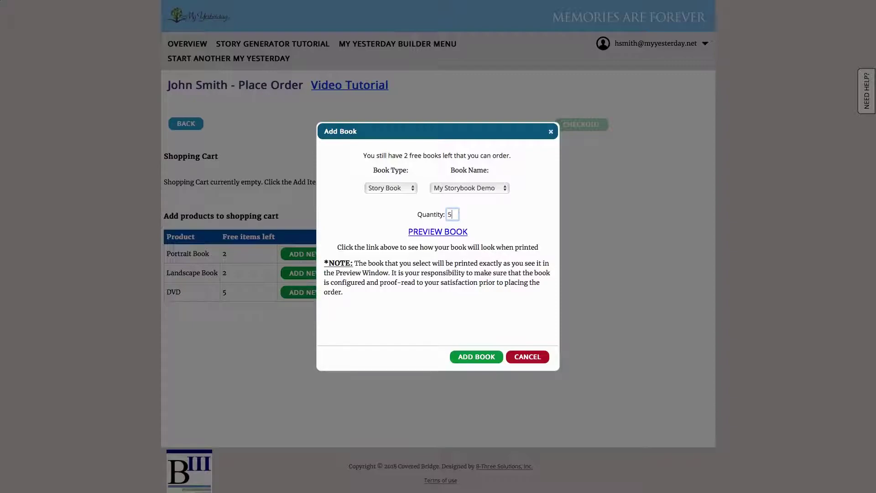
click(384, 220)
click(467, 361)
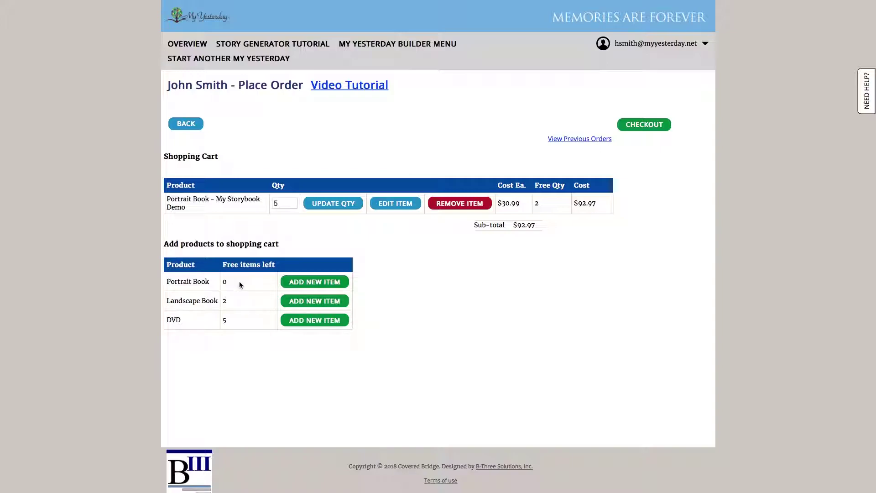
Start a new DVD, keep Pictures as the content type, and add all books and slideshows
click(294, 322)
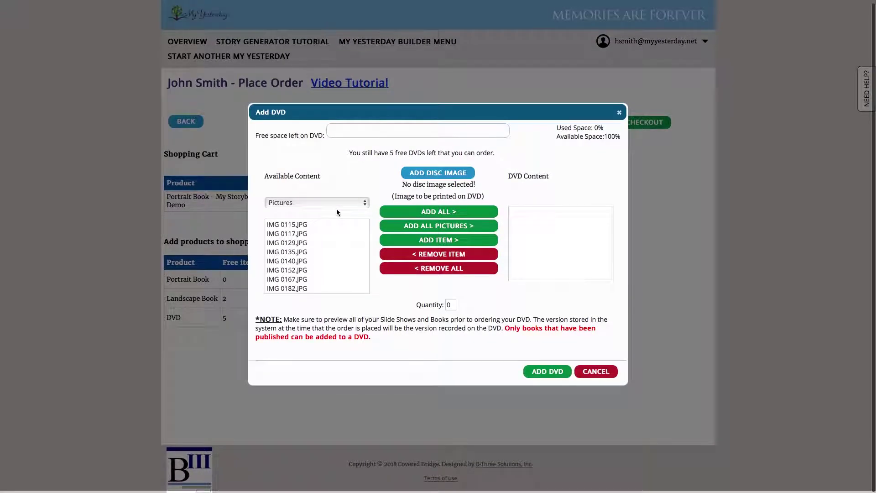
click(321, 203)
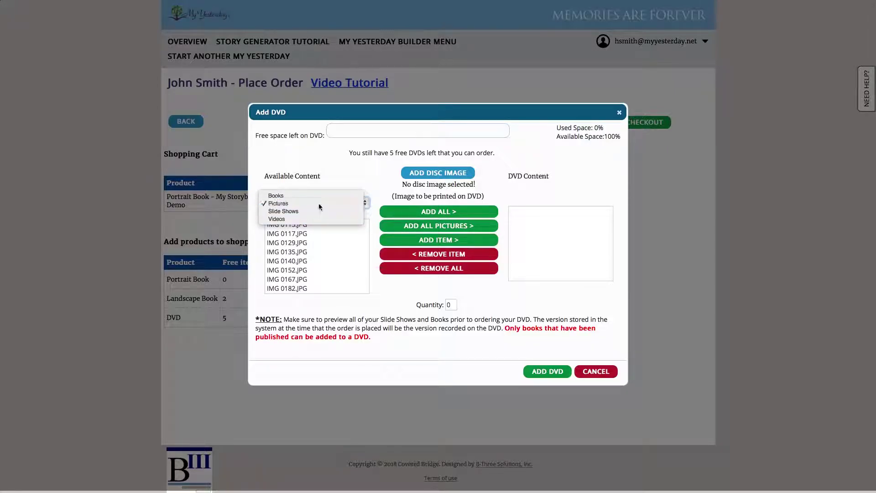
click(318, 204)
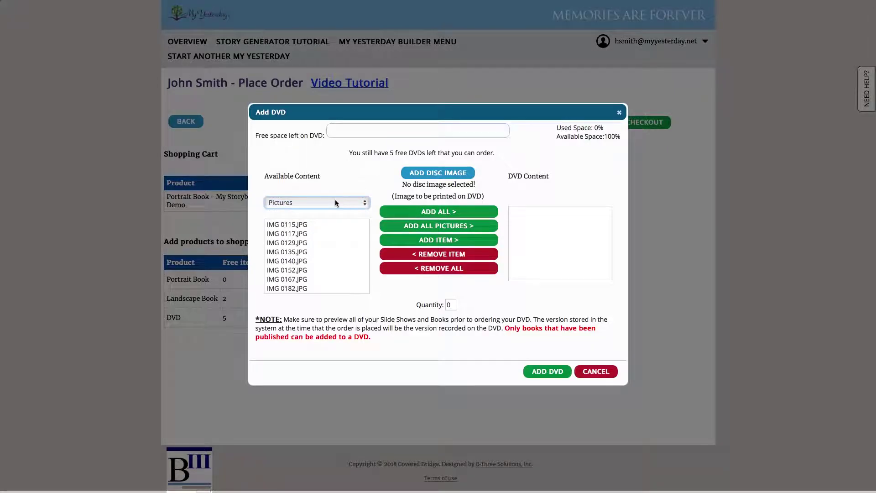
click(417, 213)
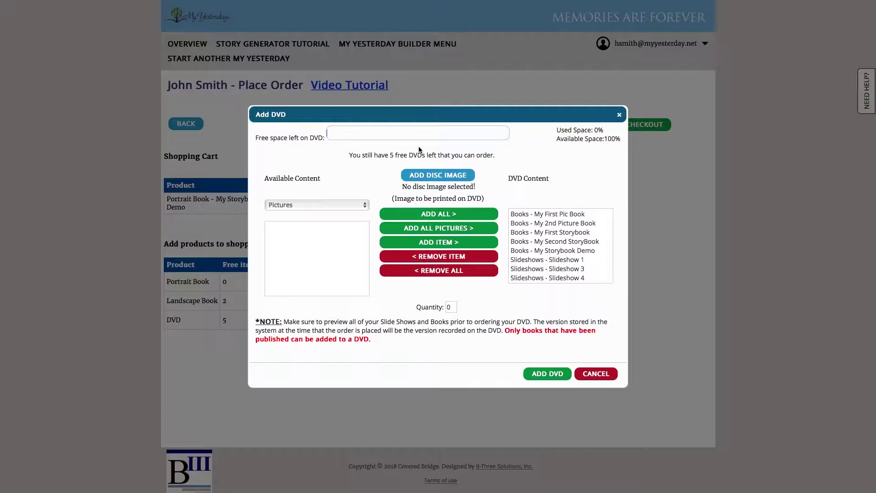
Set the DVD quantity to 5 and add it to the shopping cart
double_click(450, 307)
text(5)
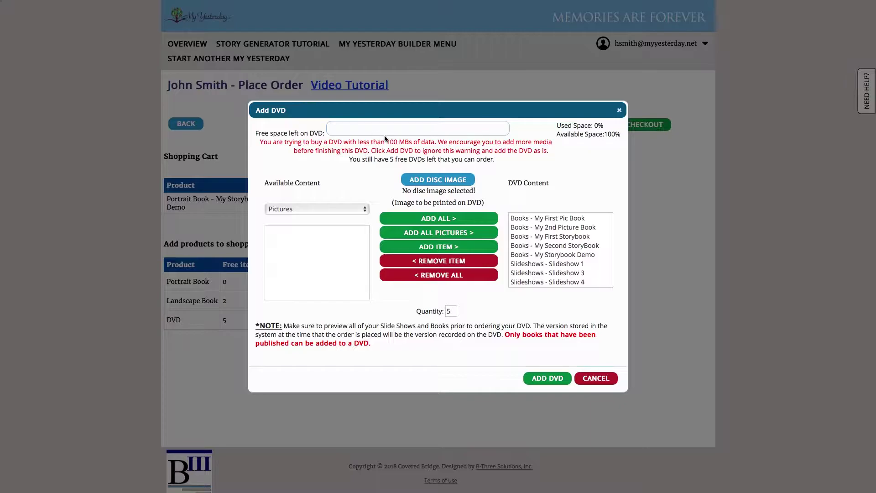
click(544, 382)
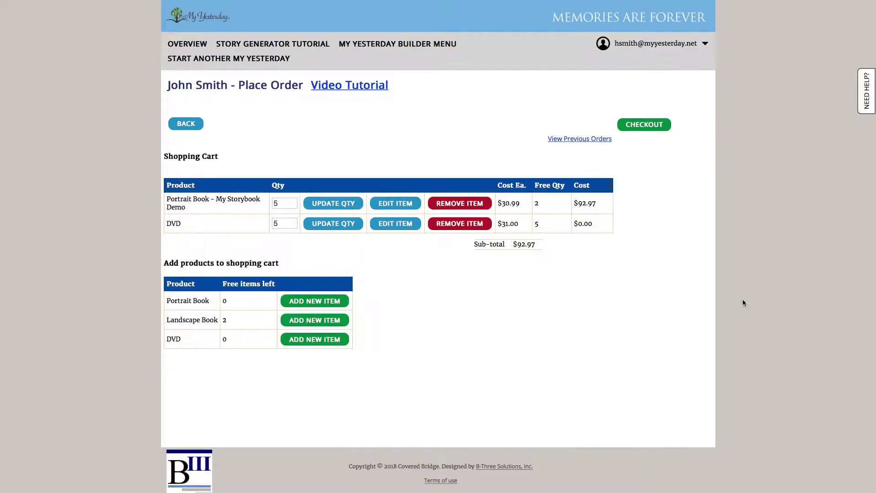
Check out the cart and place the $138.79 order to reach payment
click(656, 127)
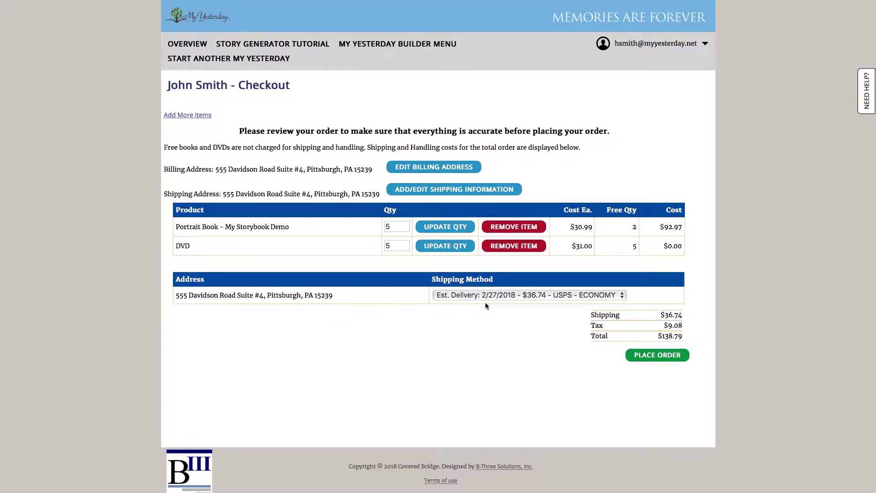
click(675, 358)
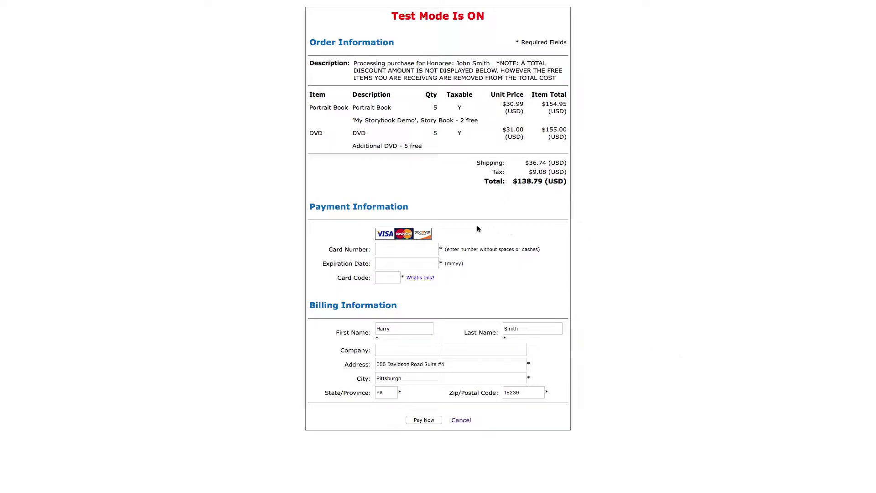
Enter the test card's number, corrected expiry date and security code, then pay
click(392, 251)
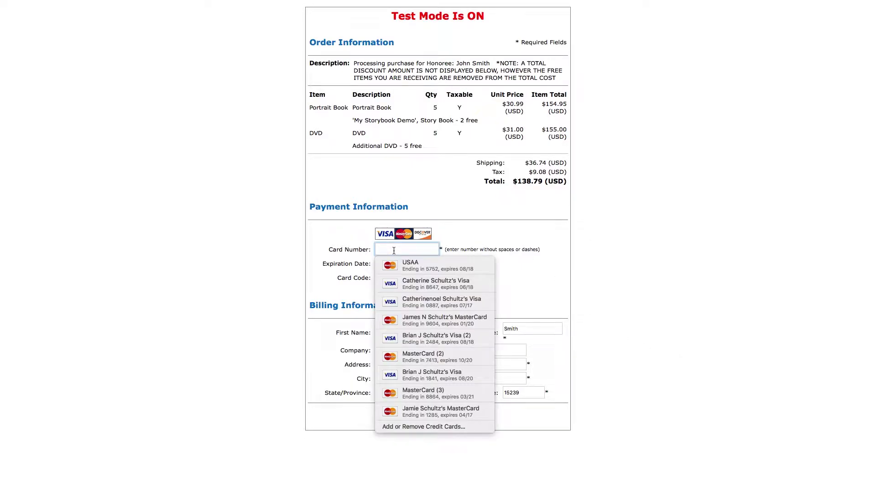
text(41111111)
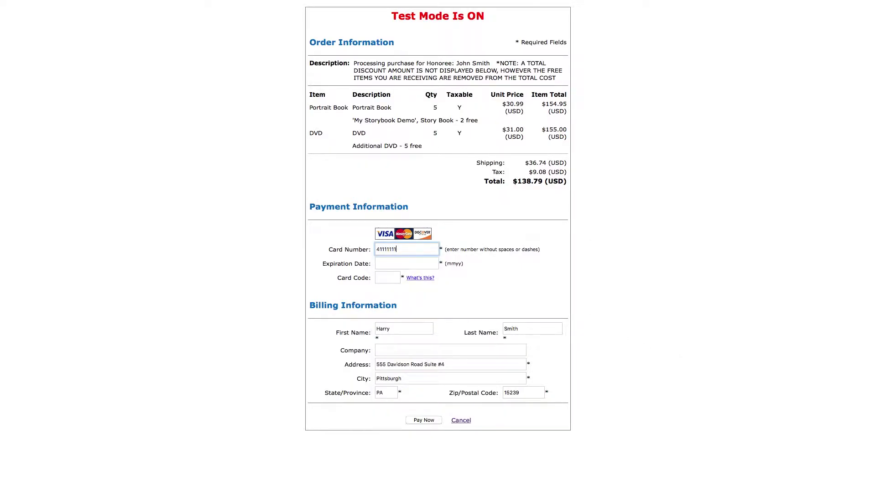
text(11111111)
click(407, 263)
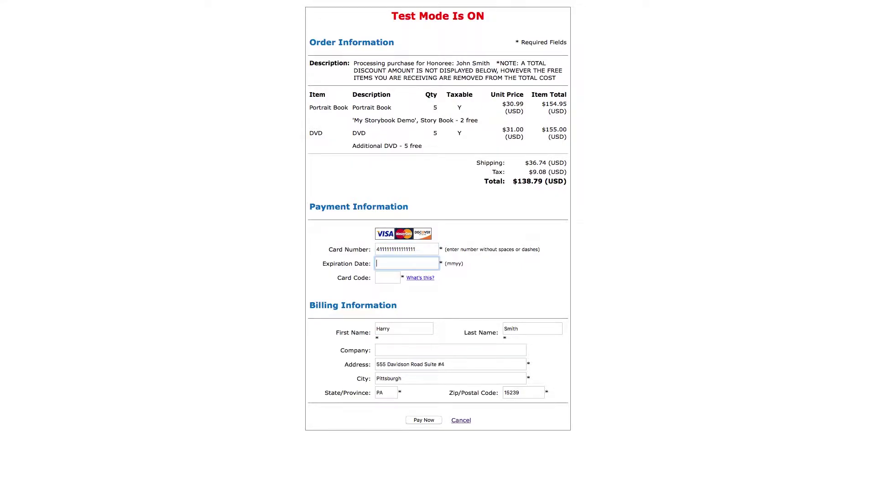
text(03/)
text(2)
key(BackSpace)
key(BackSpace)
text(20)
click(388, 278)
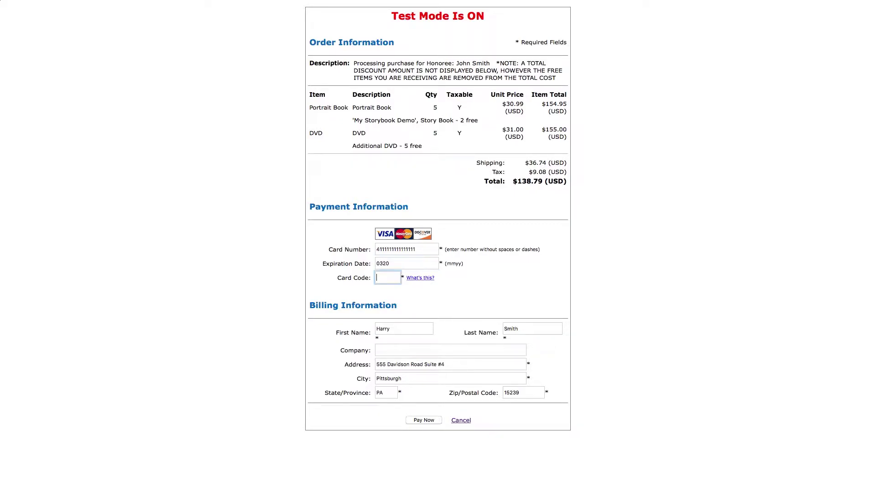
text(000)
click(422, 420)
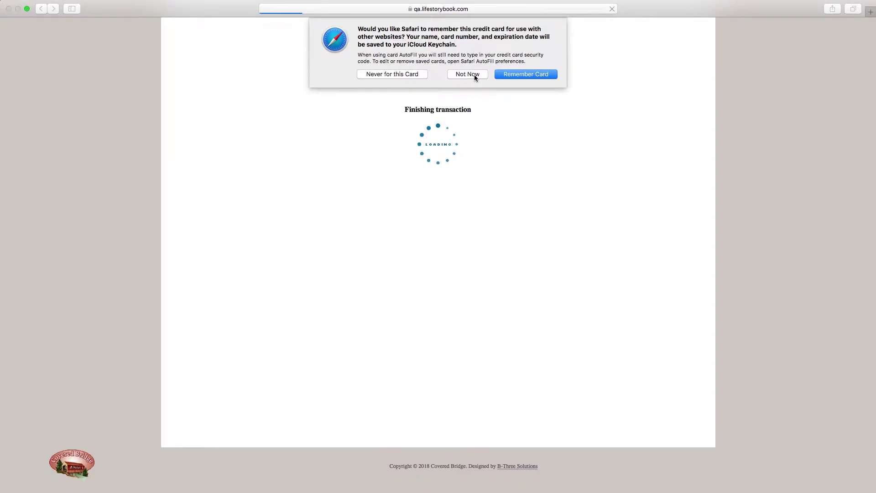
Dismiss the browser and payment prompts, review the new order's details, and go back
click(470, 74)
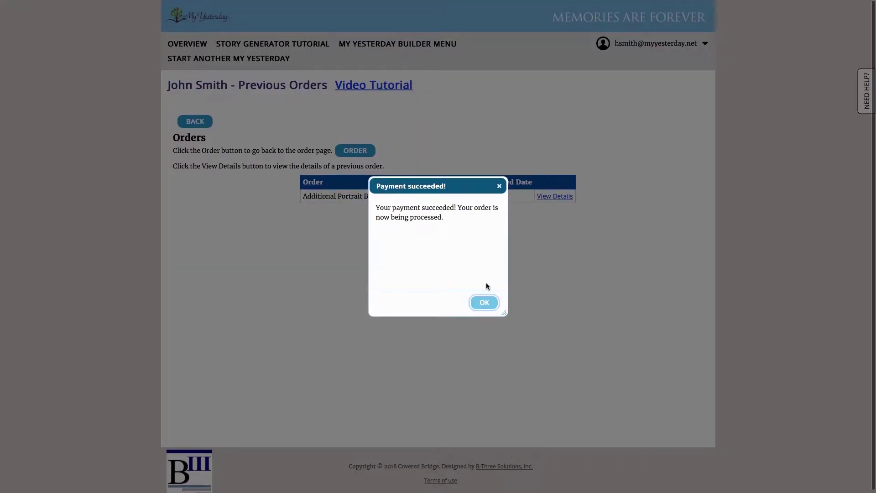
click(484, 305)
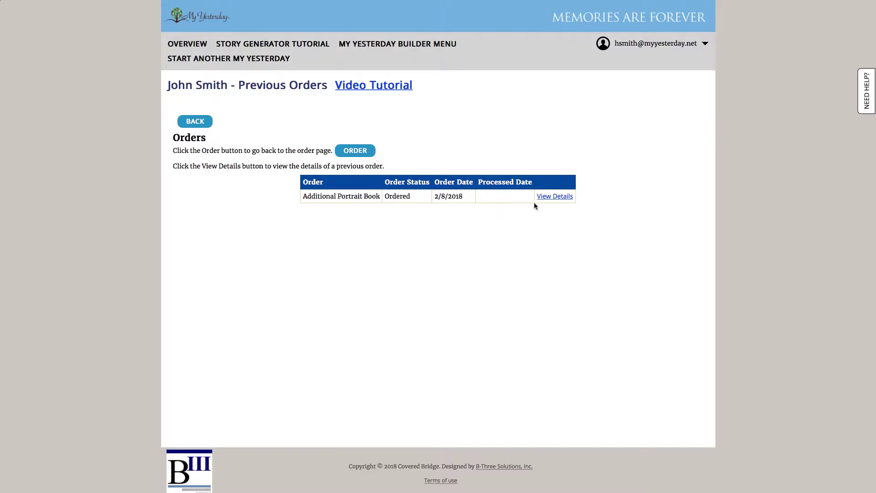
click(563, 197)
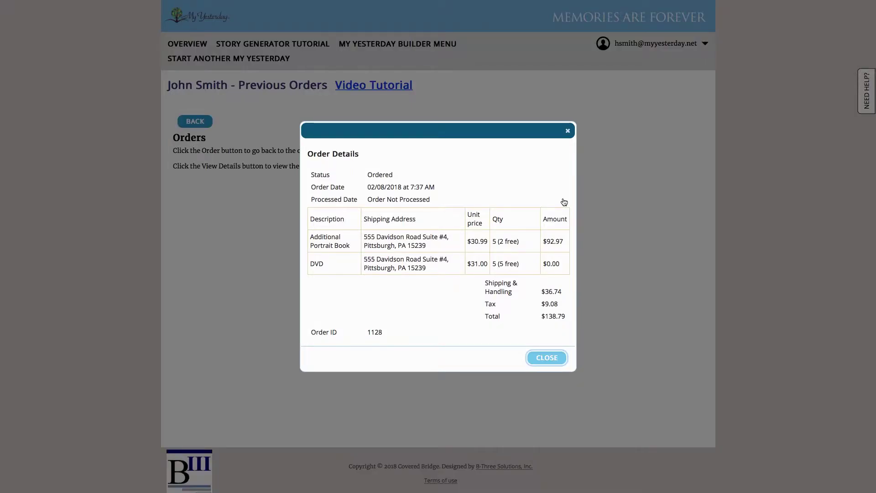
click(545, 359)
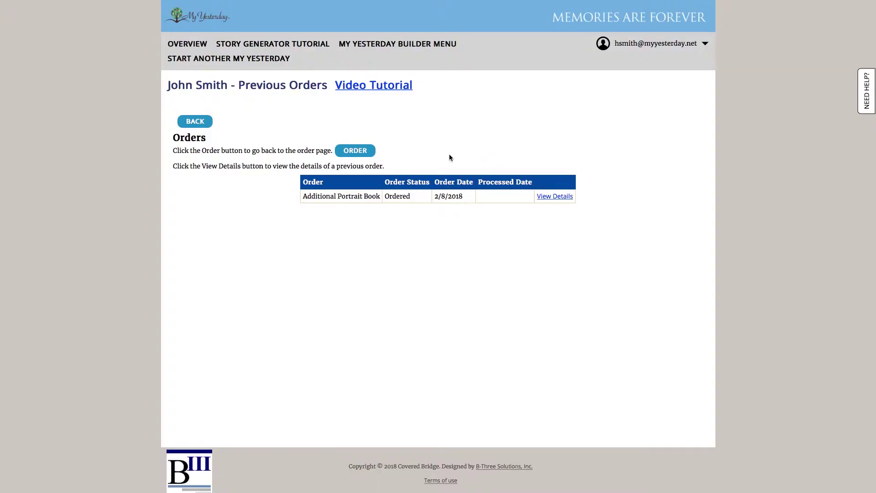
click(203, 121)
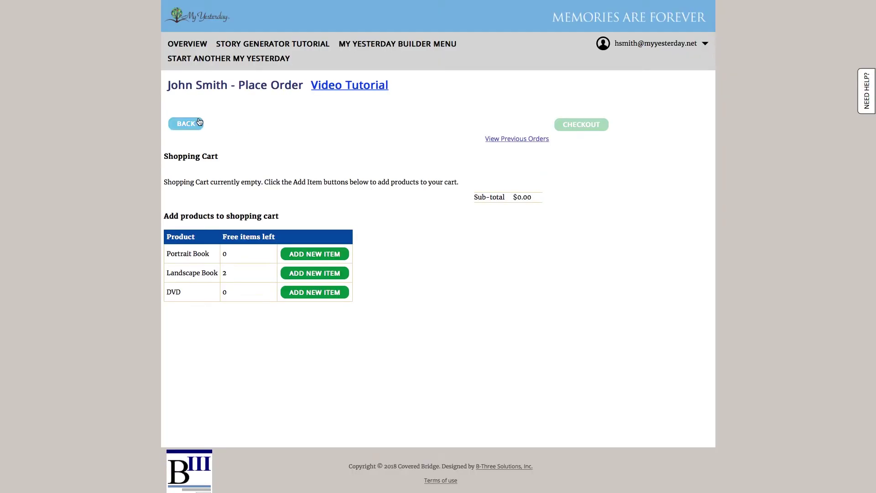
Return from the Place Order page to the Builder Menu
click(187, 127)
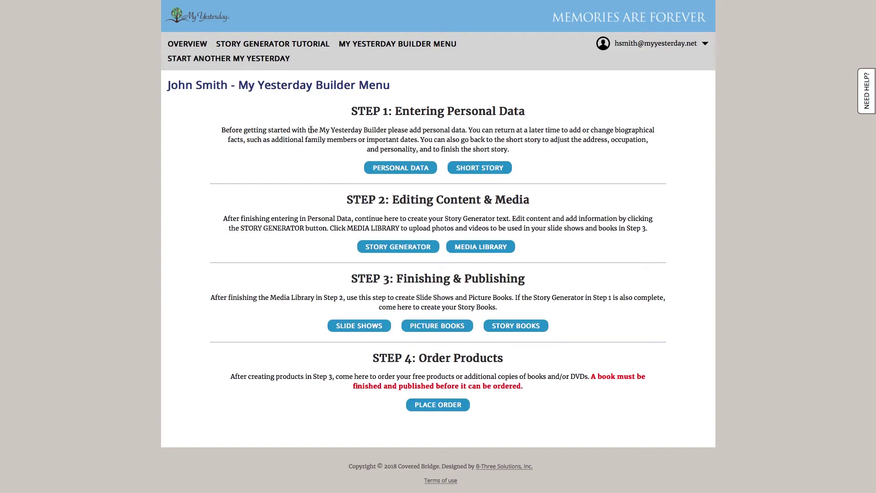